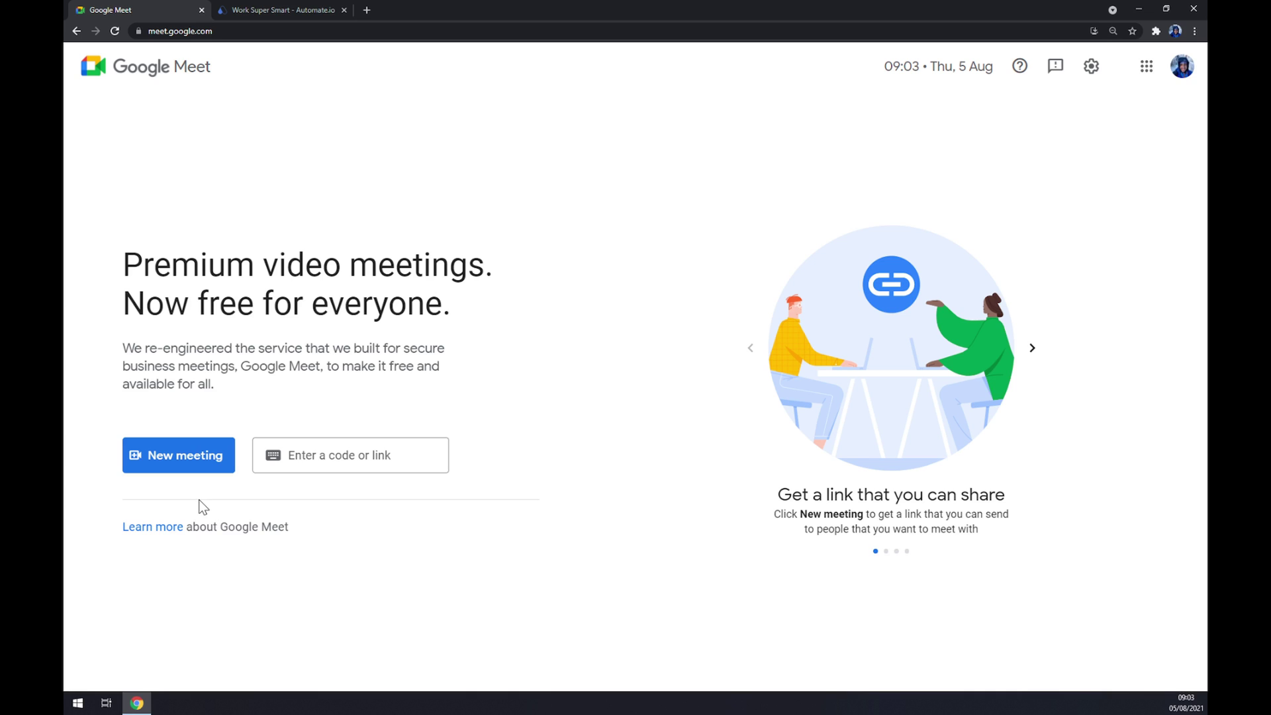
Check Google Meet's new-meeting options, then open Automate.io's full App Integrations list
{"action": "left_click", "coordinate": [200, 469]}
{"action": "left_click", "coordinate": [598, 371]}
{"action": "left_click", "coordinate": [302, 10]}
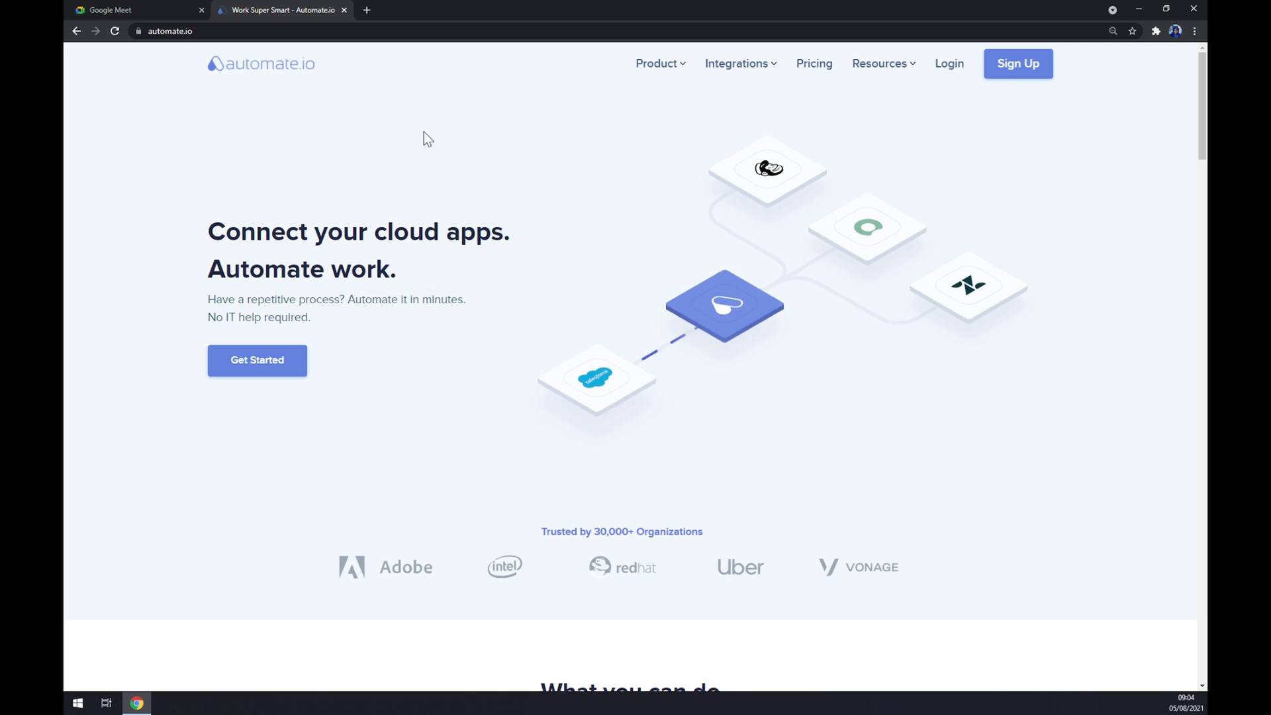
{"action": "mouse_move", "coordinate": [737, 63]}
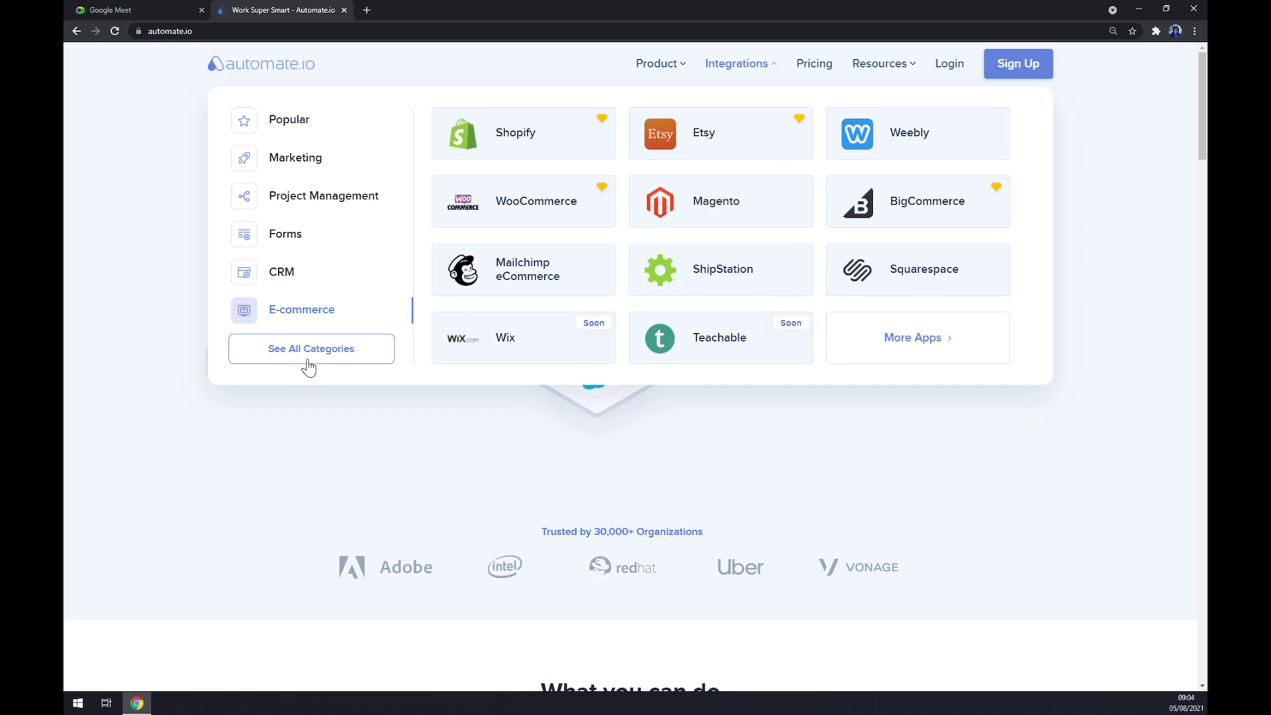
{"action": "left_click", "coordinate": [322, 363]}
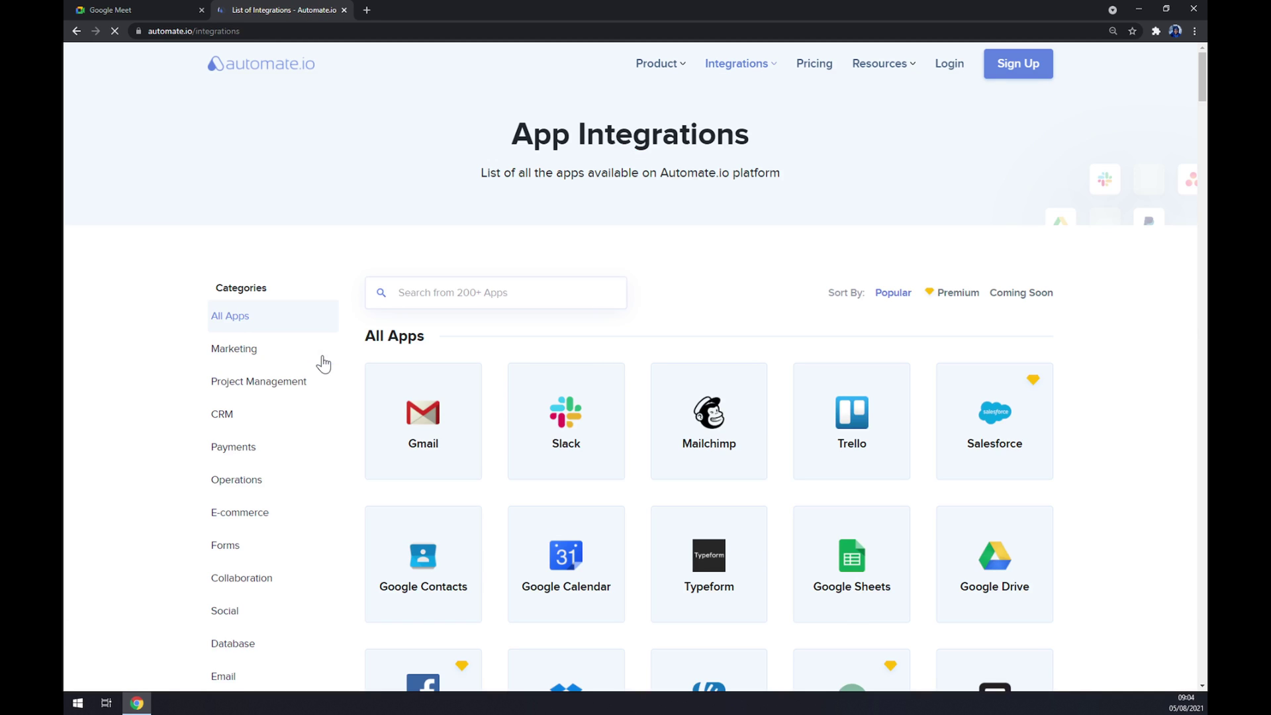
Search the app list for 'mee' and open the Google Meet integrations page
{"action": "left_click", "coordinate": [398, 292]}
{"action": "type", "text": "mee"}
{"action": "left_click", "coordinate": [594, 440]}
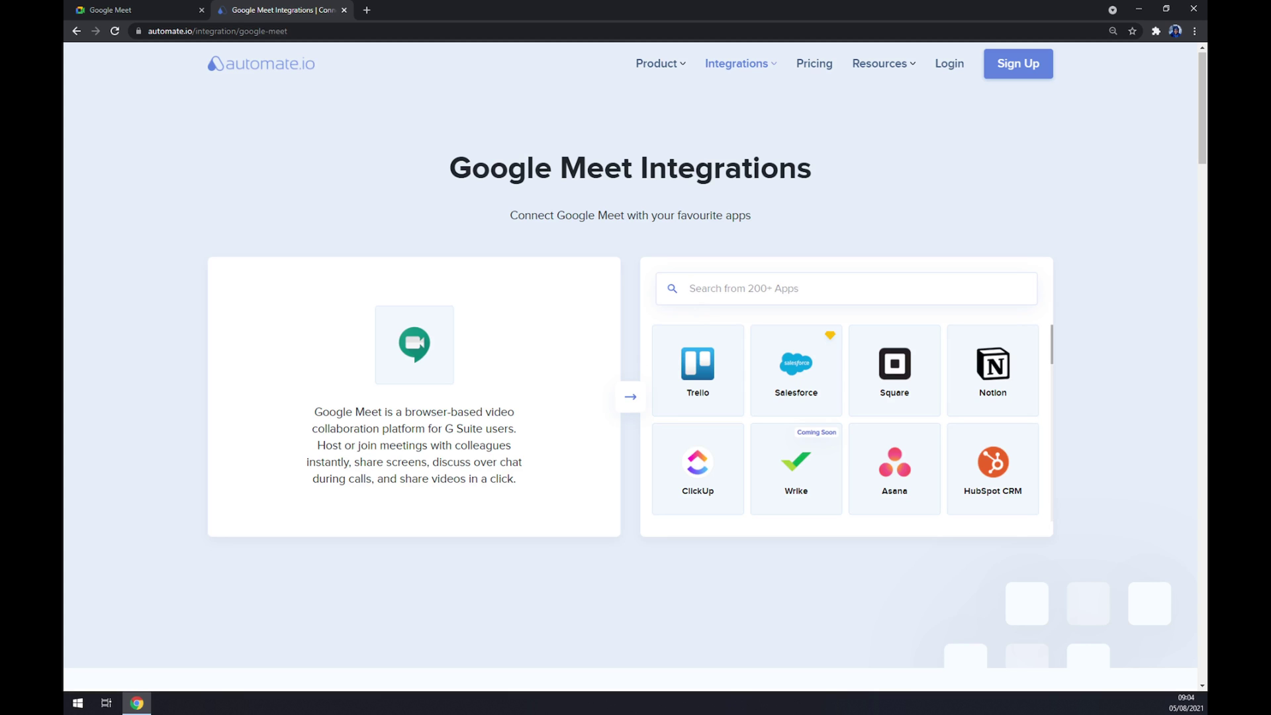
Filter partners by 'wor', open Google Meet + WordPress, and review its Popular Integrations
{"action": "type", "text": "wor"}
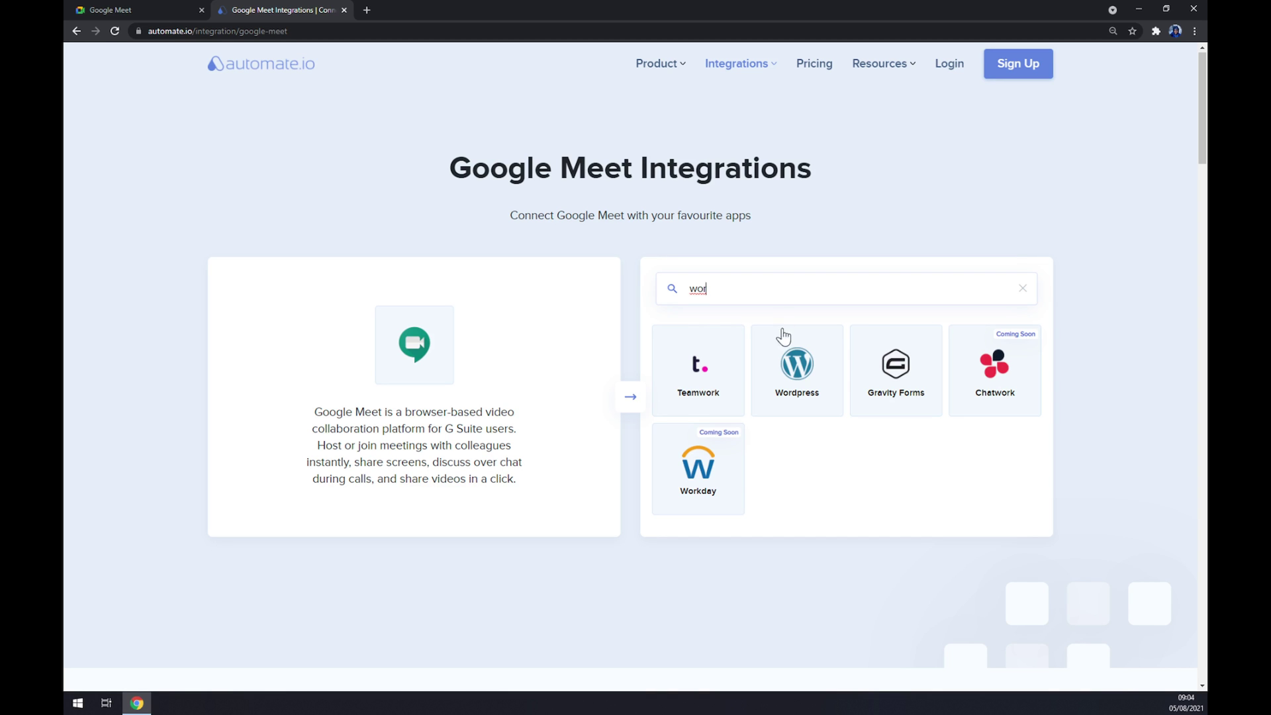
{"action": "left_click", "coordinate": [788, 351]}
{"action": "scroll", "coordinate": [801, 378], "scroll_direction": "down", "scroll_amount": 4}
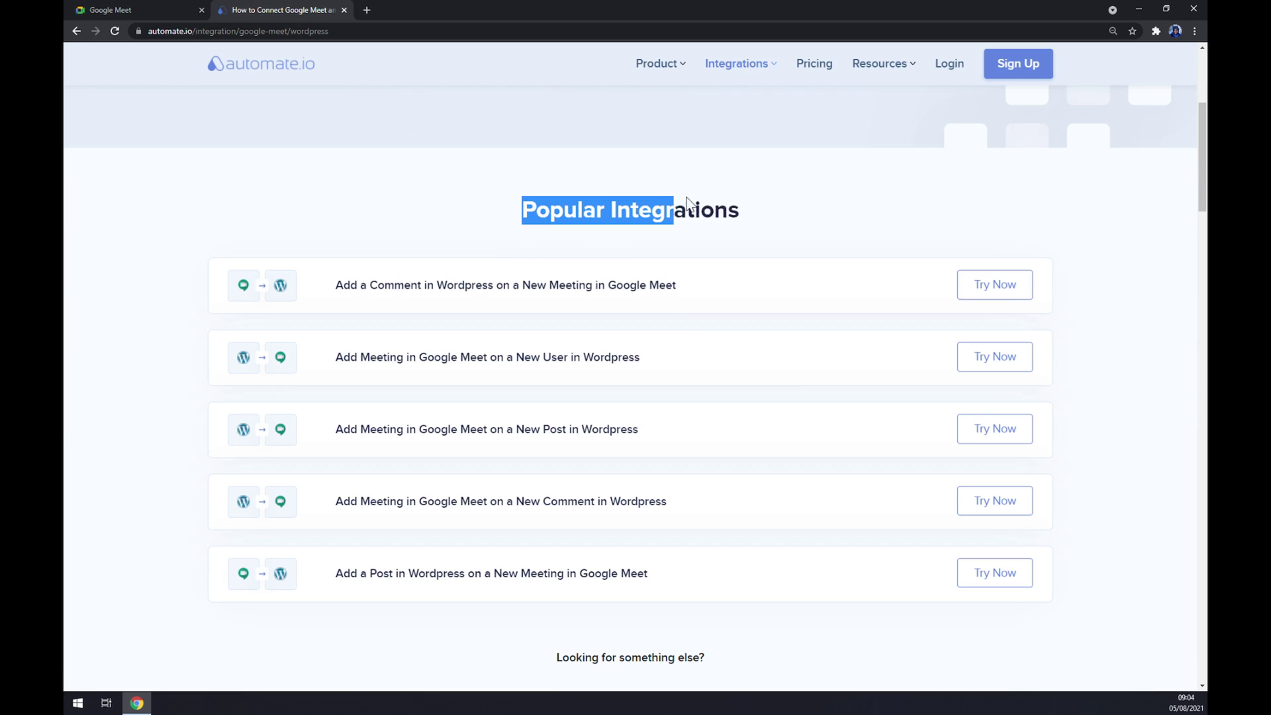
{"action": "left_click_drag", "start_coordinate": [442, 197], "coordinate": [755, 205]}
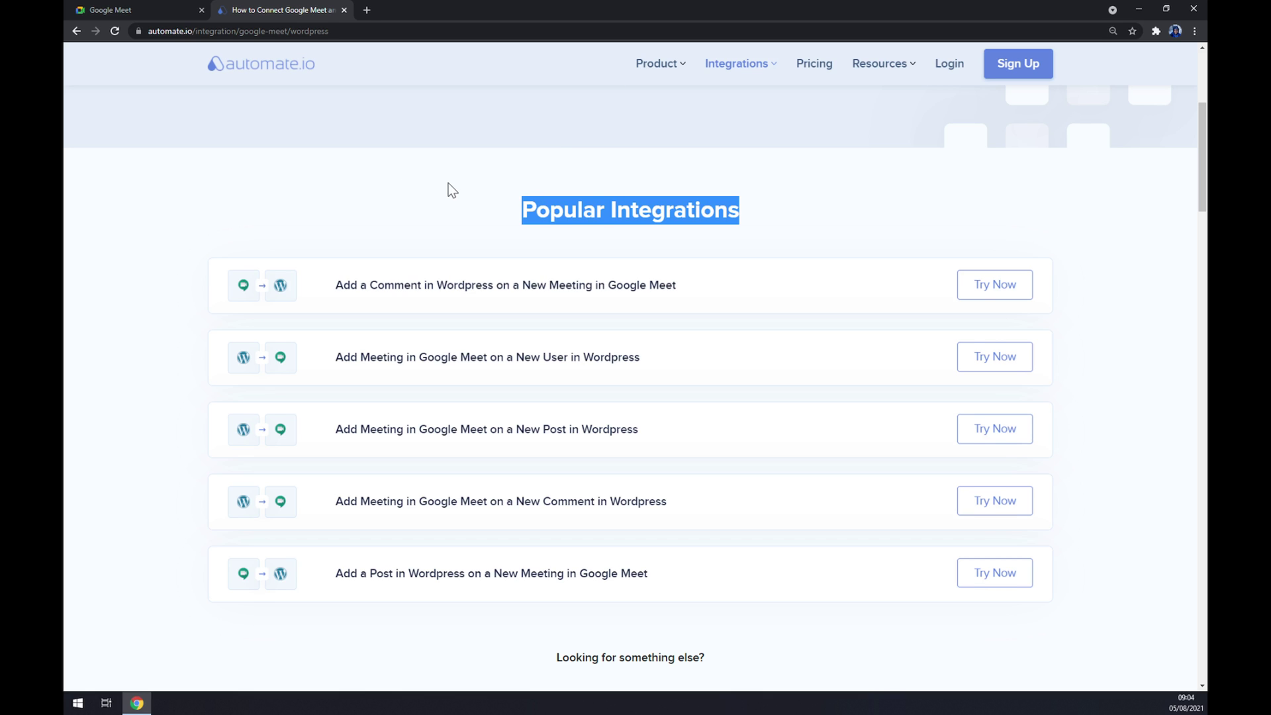
{"action": "scroll", "coordinate": [367, 208], "scroll_direction": "down", "scroll_amount": 1}
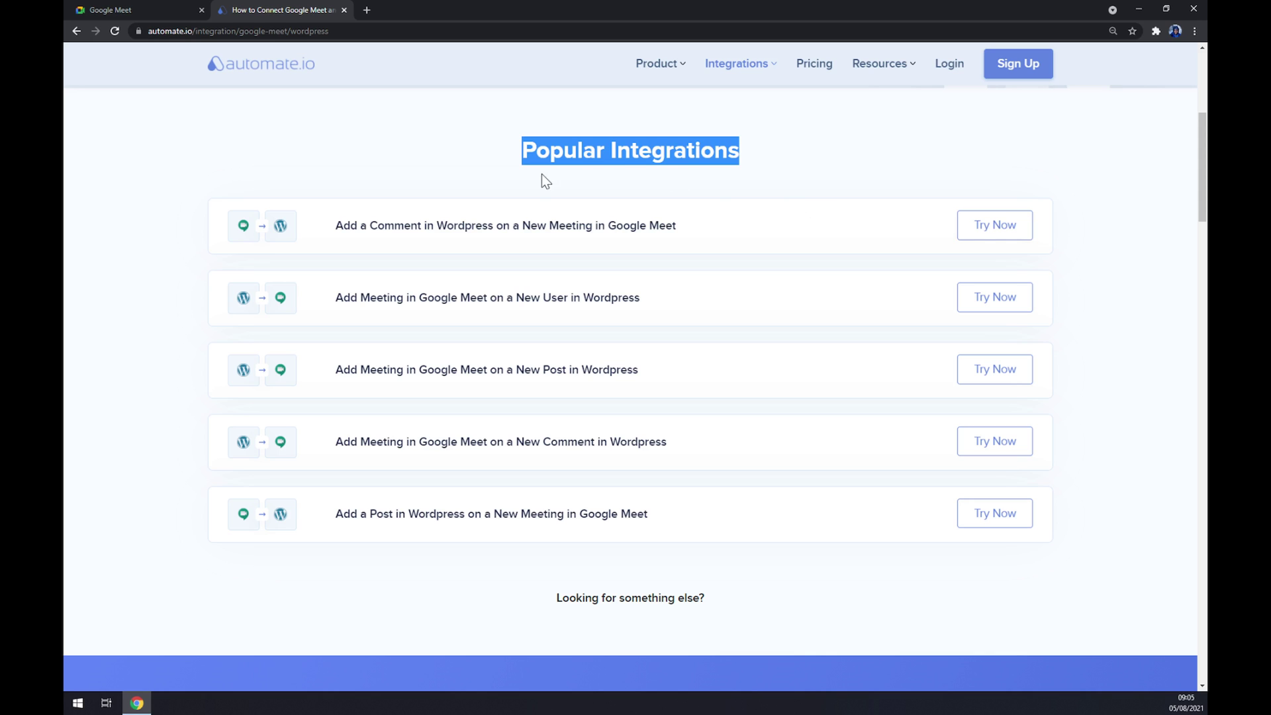
{"action": "left_click", "coordinate": [447, 159]}
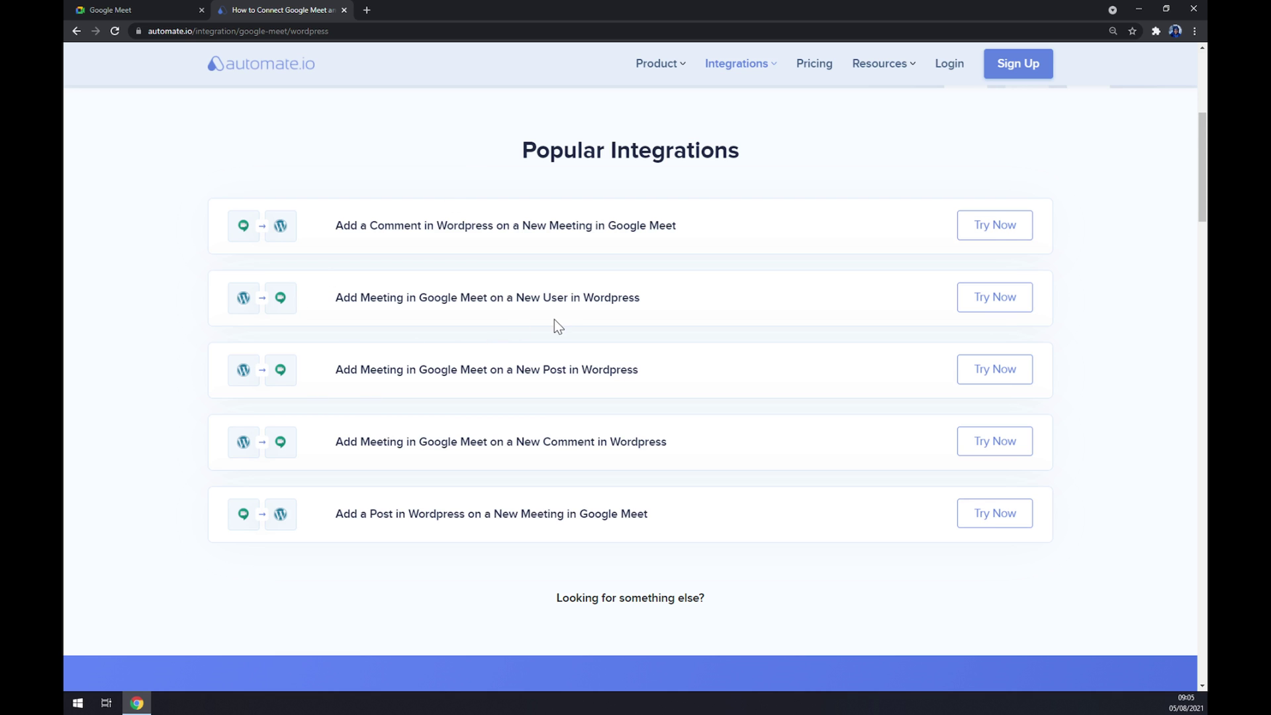
{"action": "scroll", "coordinate": [567, 323], "scroll_direction": "down", "scroll_amount": 5}
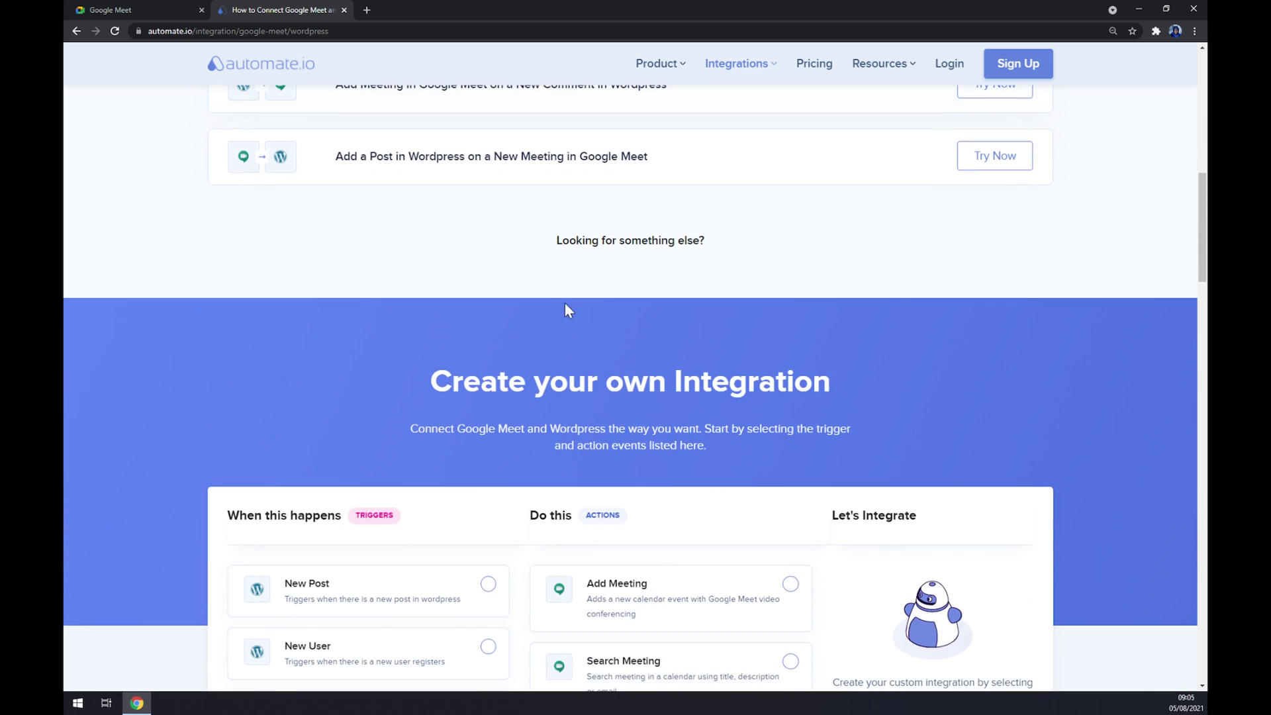
Pick New Meeting as the Google Meet trigger and Add a Comment as the WordPress action
{"action": "scroll", "coordinate": [570, 300], "scroll_direction": "down", "scroll_amount": 2}
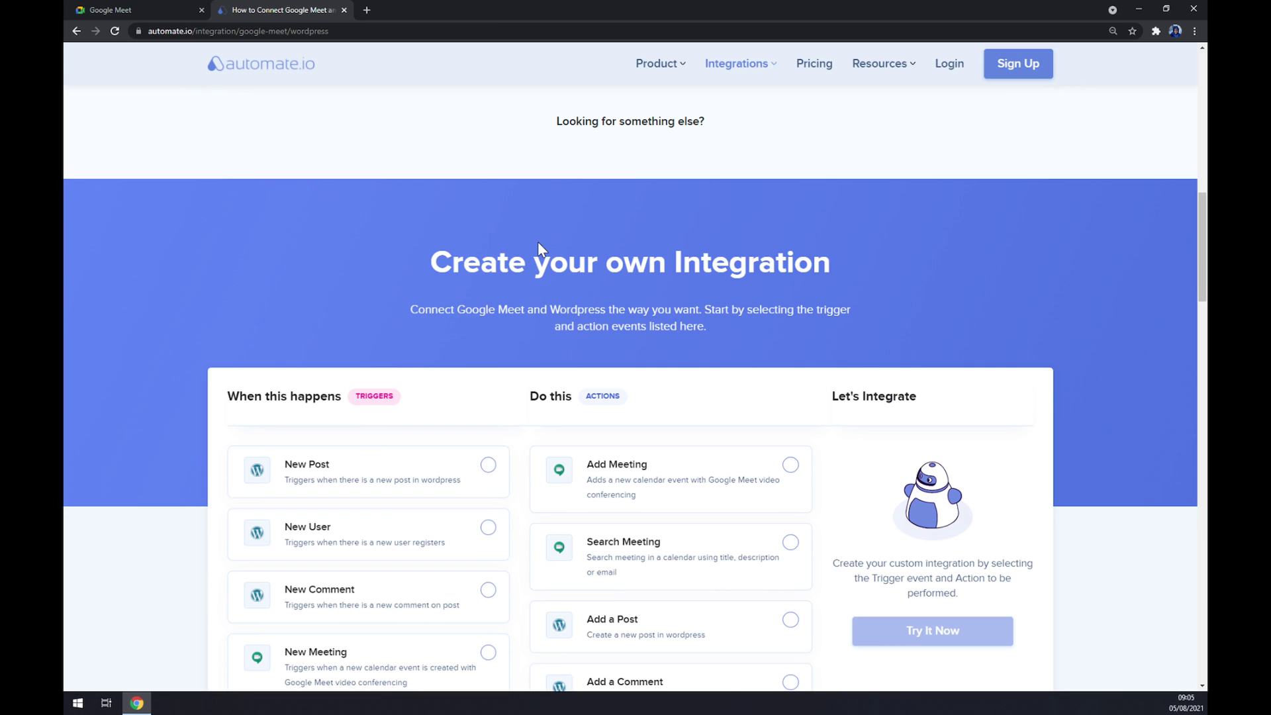
{"action": "scroll", "coordinate": [443, 207], "scroll_direction": "down", "scroll_amount": 1}
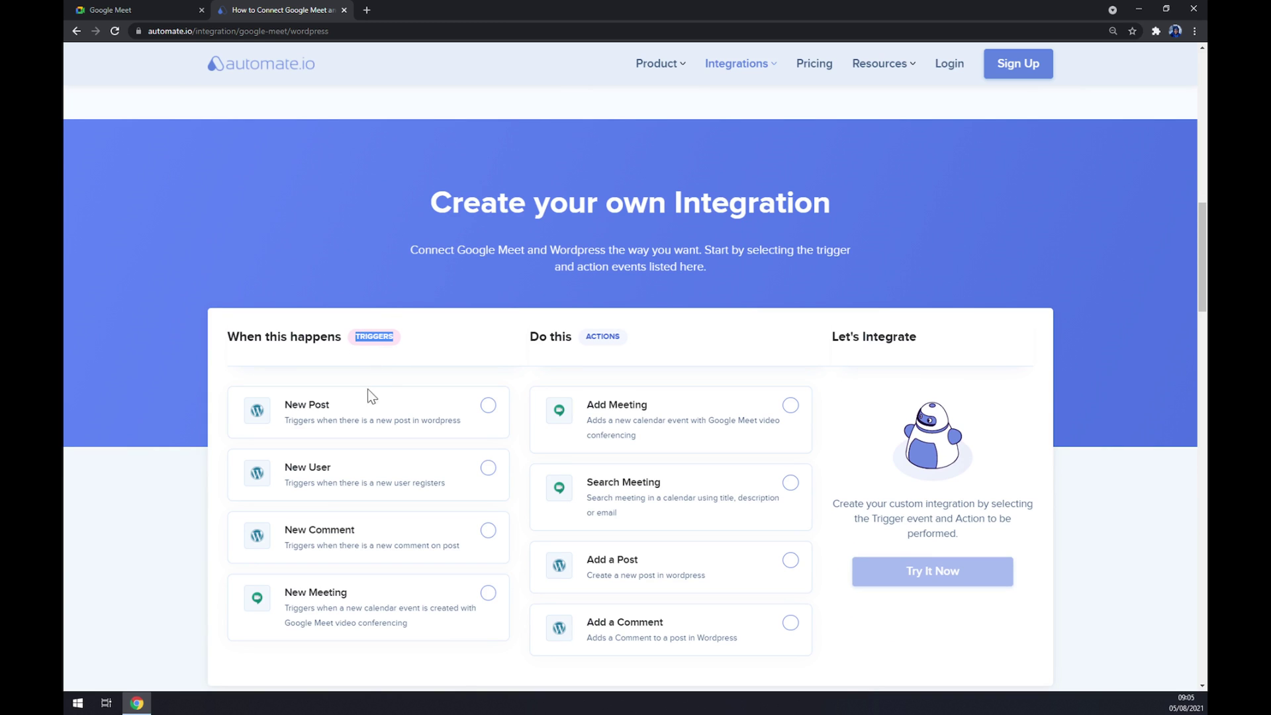
{"action": "left_click", "coordinate": [352, 619]}
{"action": "scroll", "coordinate": [351, 563], "scroll_direction": "down", "scroll_amount": 3}
{"action": "scroll", "coordinate": [348, 548], "scroll_direction": "up", "scroll_amount": 1}
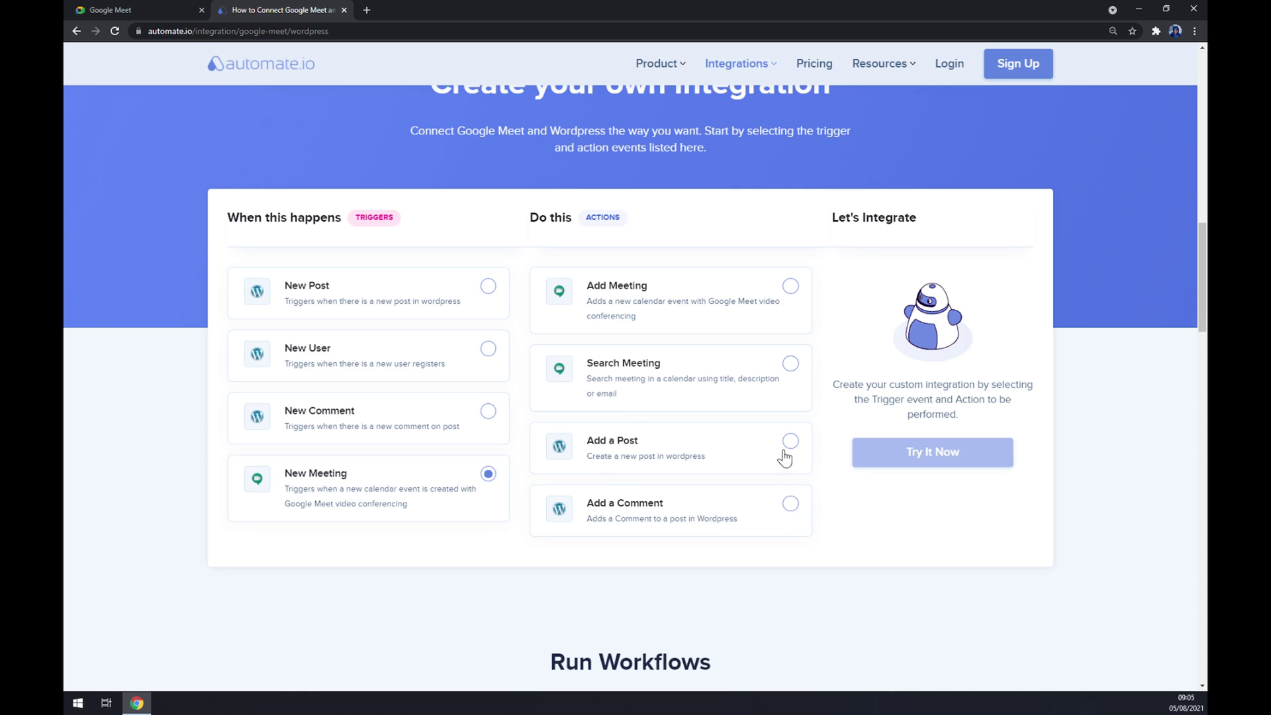
{"action": "left_click", "coordinate": [790, 505]}
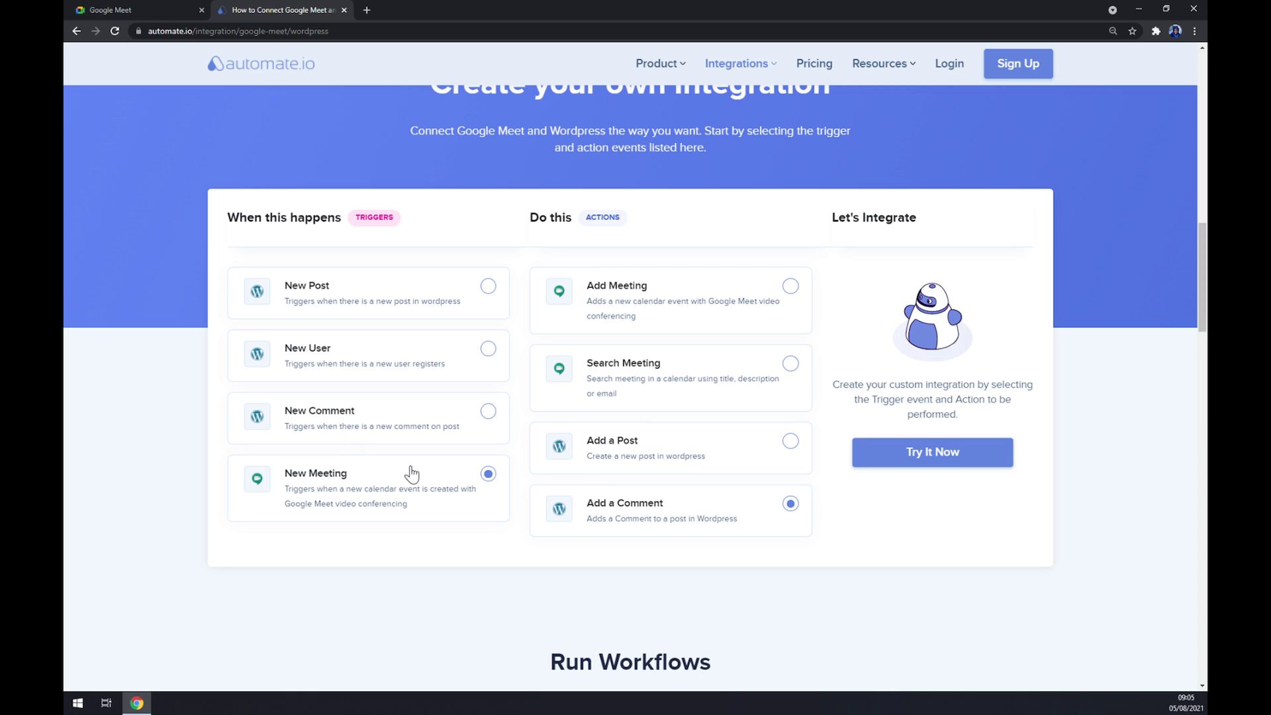
{"action": "scroll", "coordinate": [624, 400], "scroll_direction": "up", "scroll_amount": 5}
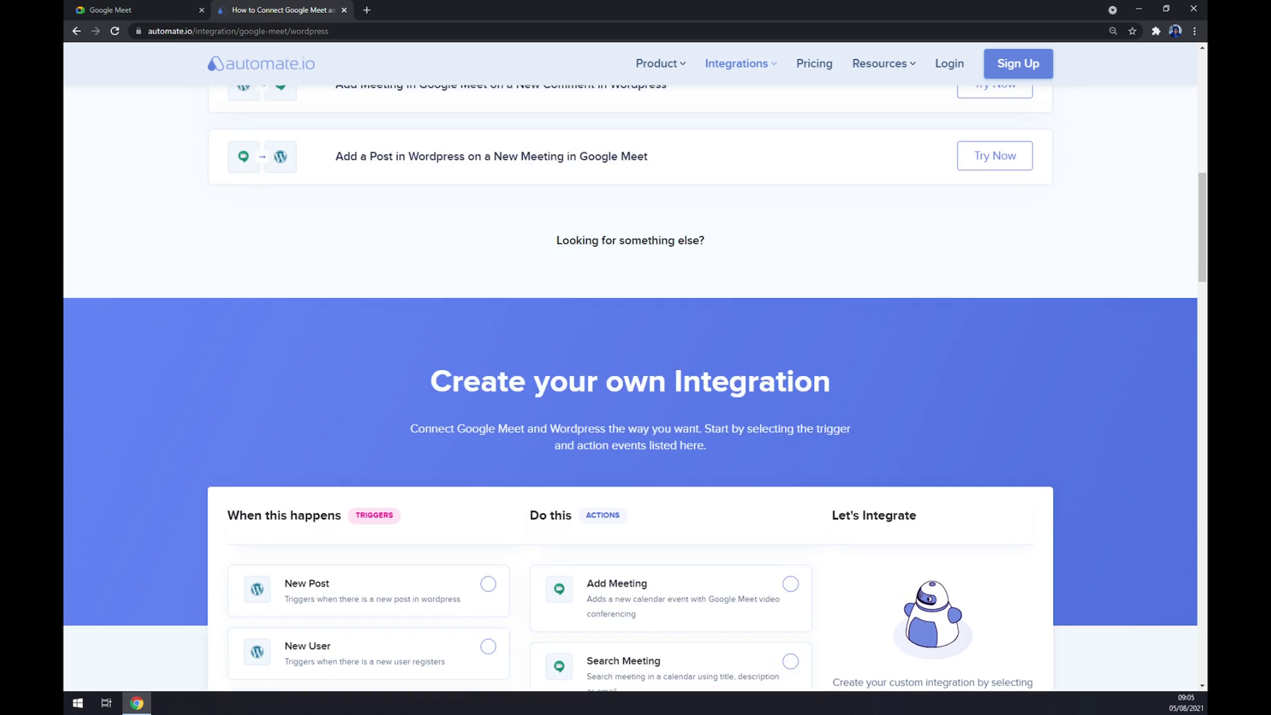
{"action": "scroll", "coordinate": [421, 277], "scroll_direction": "up", "scroll_amount": 5}
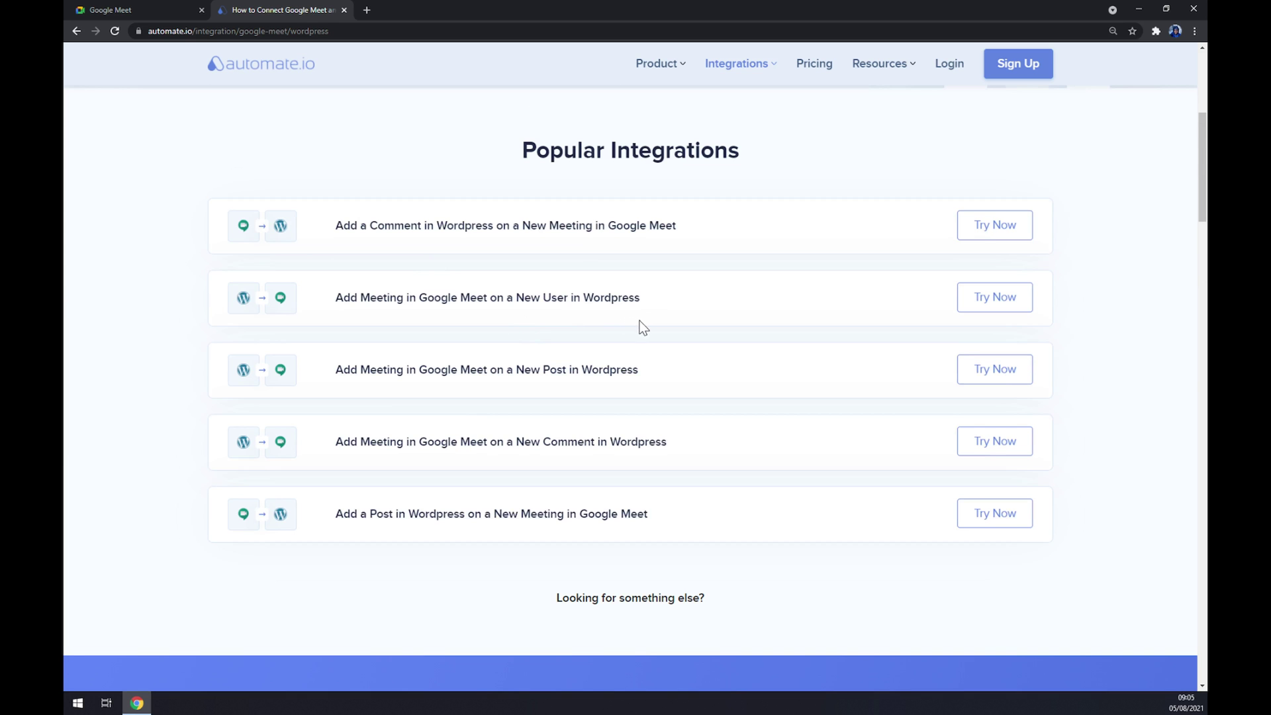
{"action": "scroll", "coordinate": [629, 319], "scroll_direction": "down", "scroll_amount": 5}
{"action": "scroll", "coordinate": [641, 321], "scroll_direction": "down", "scroll_amount": 3}
{"action": "scroll", "coordinate": [643, 321], "scroll_direction": "down", "scroll_amount": 3}
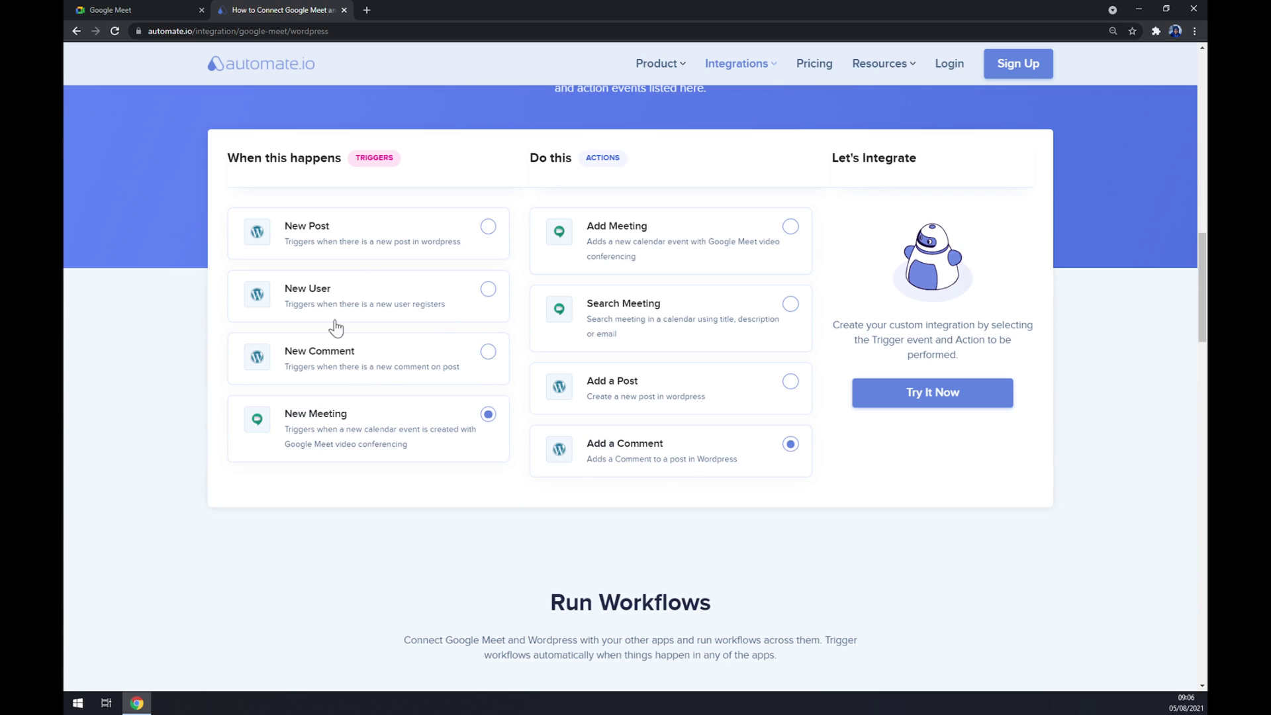
{"action": "scroll", "coordinate": [488, 355], "scroll_direction": "up", "scroll_amount": 4}
{"action": "scroll", "coordinate": [729, 216], "scroll_direction": "down", "scroll_amount": 2}
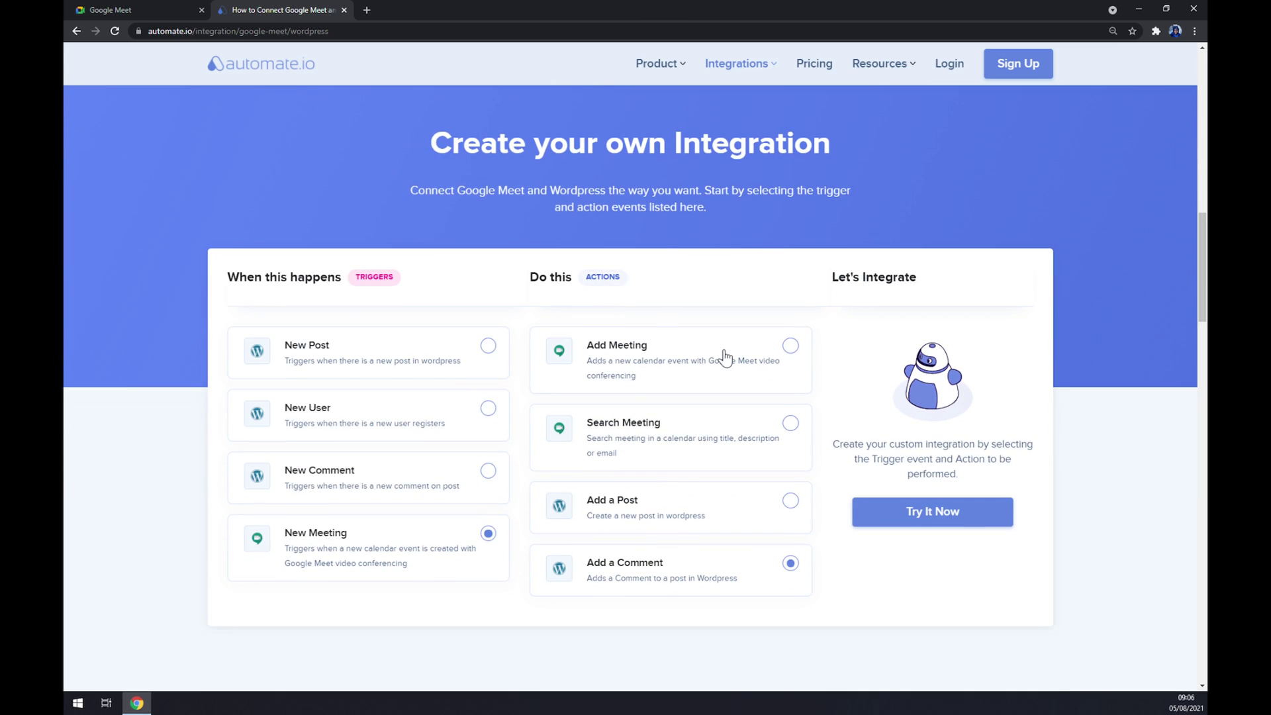
{"action": "scroll", "coordinate": [723, 358], "scroll_direction": "down", "scroll_amount": 2}
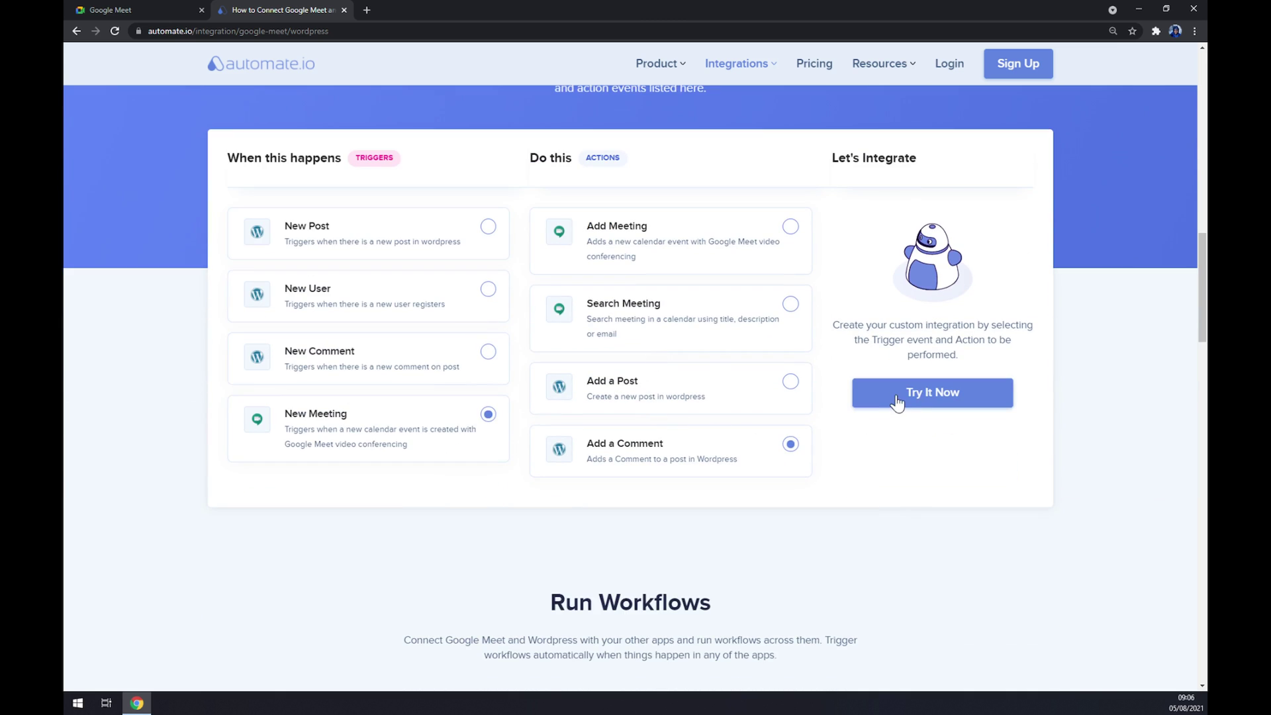
Launch the New Meeting to Add a Comment integration with Try It Now
{"action": "left_click", "coordinate": [898, 403]}
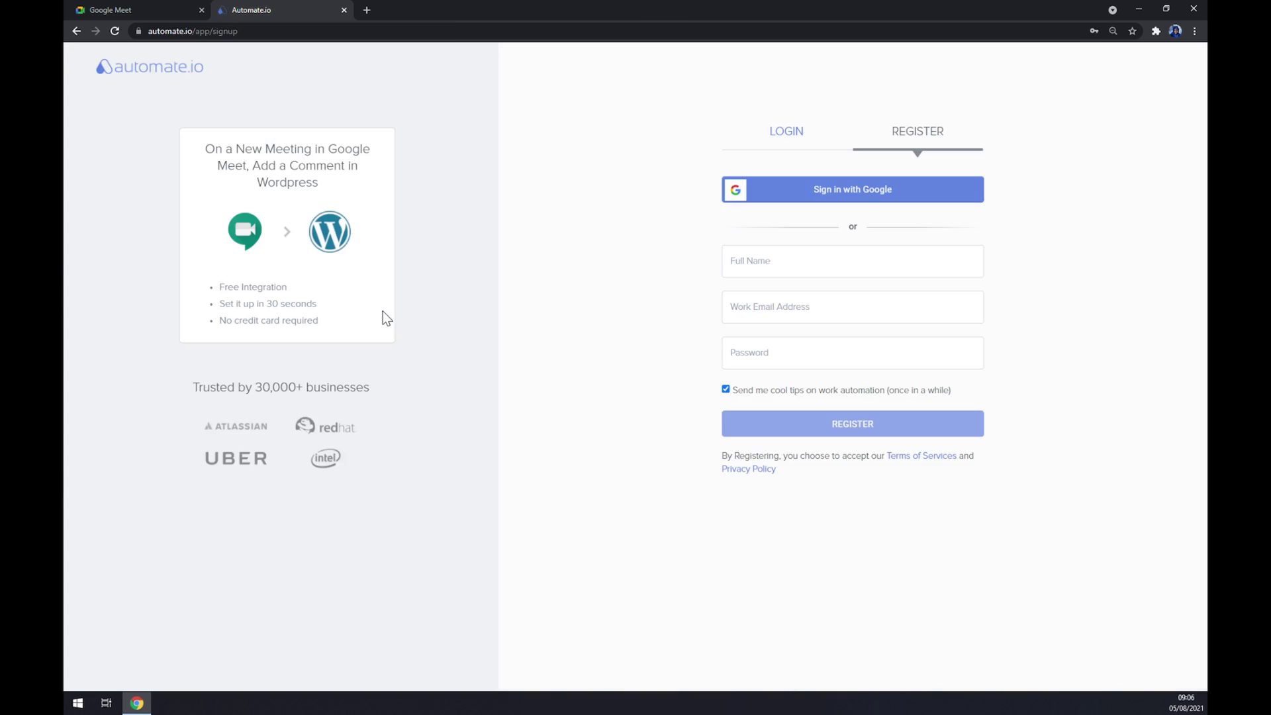